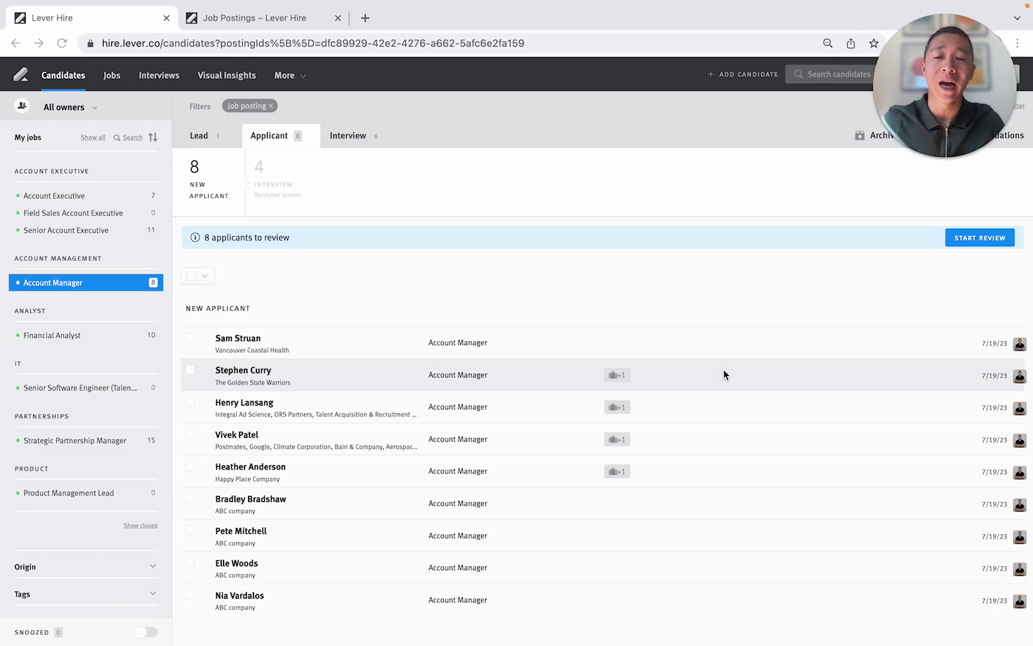
- Remove the Account Manager job filter and scroll through all 286 applicants across every posting
{"action": "left_click", "coordinate": [101, 283]}
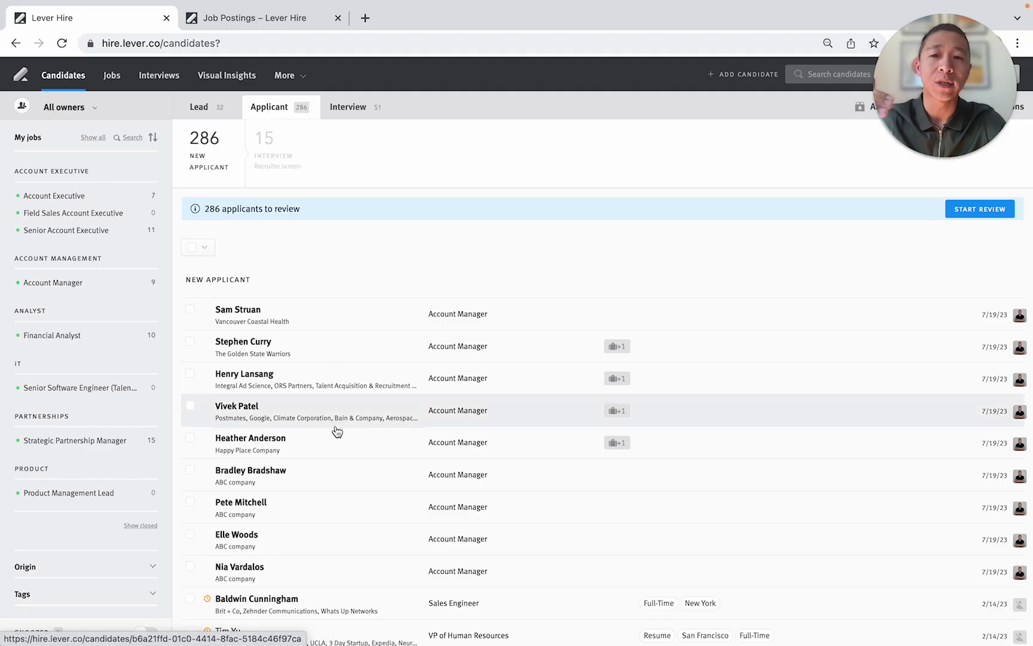
{"action": "scroll", "coordinate": [359, 339], "scroll_direction": "down", "scroll_amount": 3}
{"action": "scroll", "coordinate": [361, 339], "scroll_direction": "down", "scroll_amount": 8}
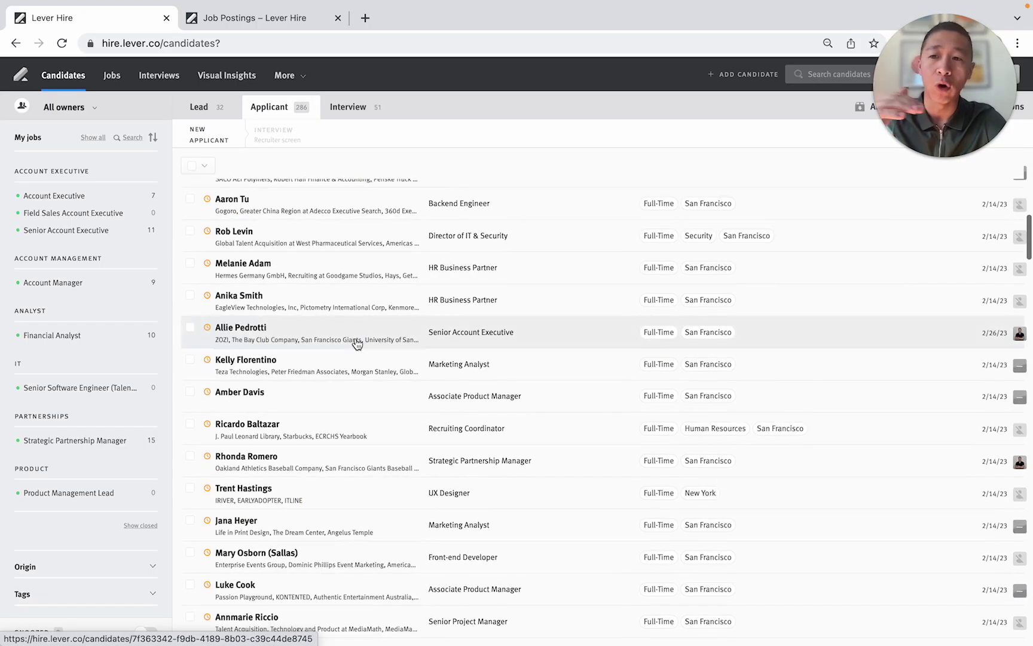
{"action": "scroll", "coordinate": [385, 357], "scroll_direction": "up", "scroll_amount": 15}
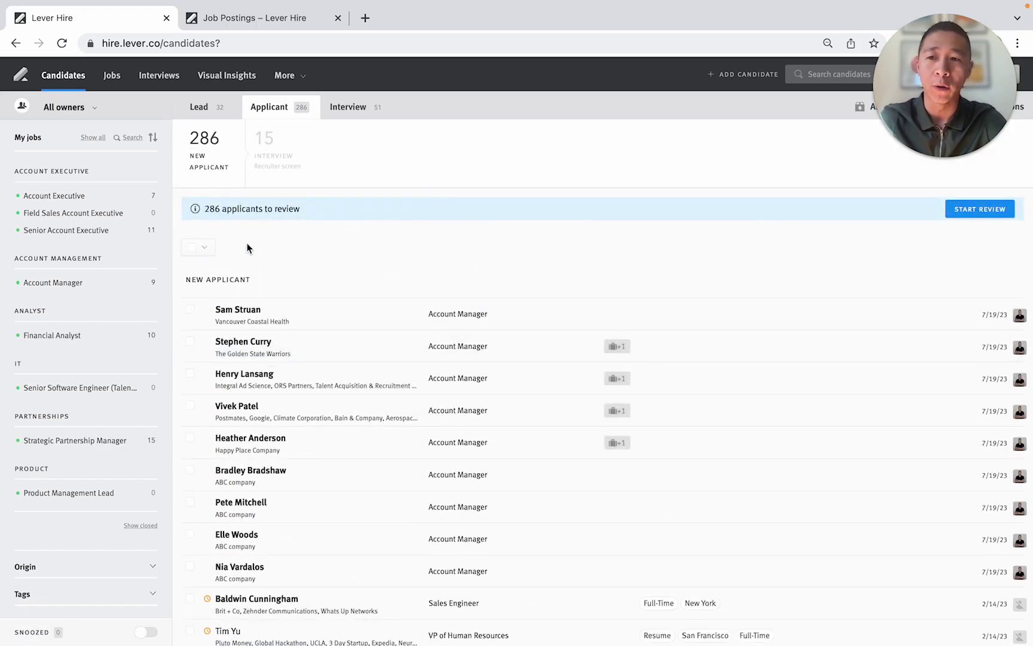
- Filter the candidate list to the Account Manager posting's 9 new applicants
{"action": "left_click", "coordinate": [71, 286]}
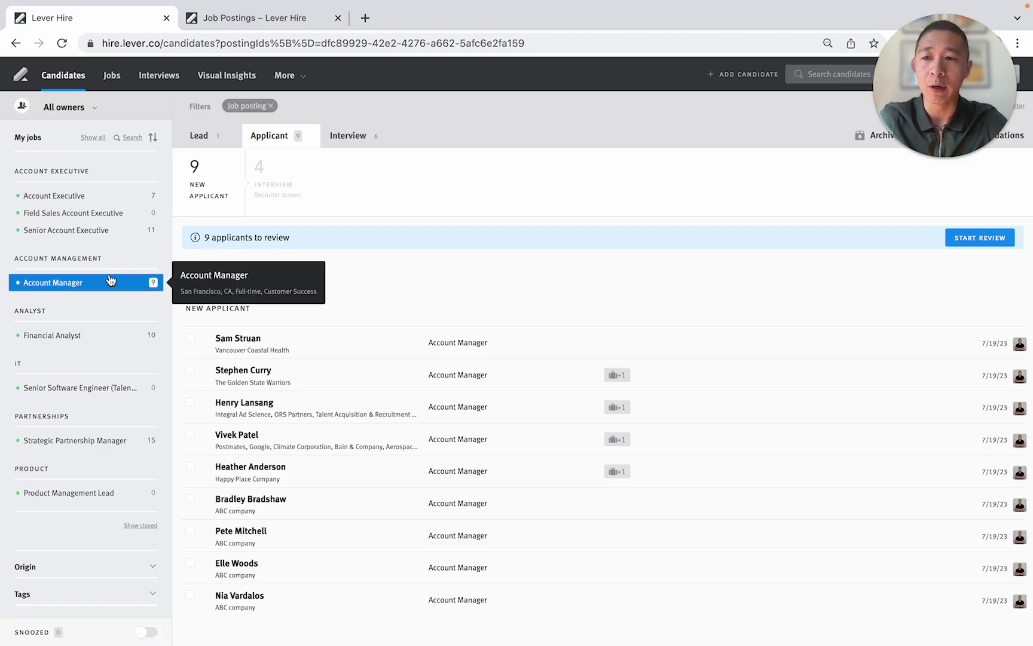
- View the posting's two required Saas Account Manager questions on SMB SaaS selling and sales quotas
{"action": "left_click", "coordinate": [262, 18]}
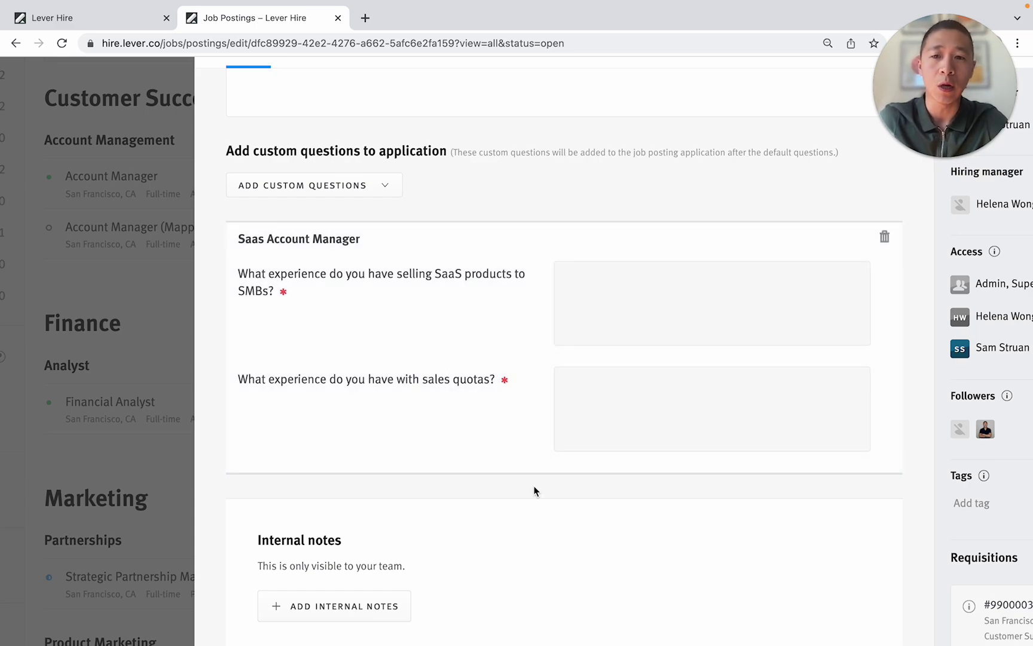
{"action": "scroll", "coordinate": [487, 286], "scroll_direction": "right", "scroll_amount": 3}
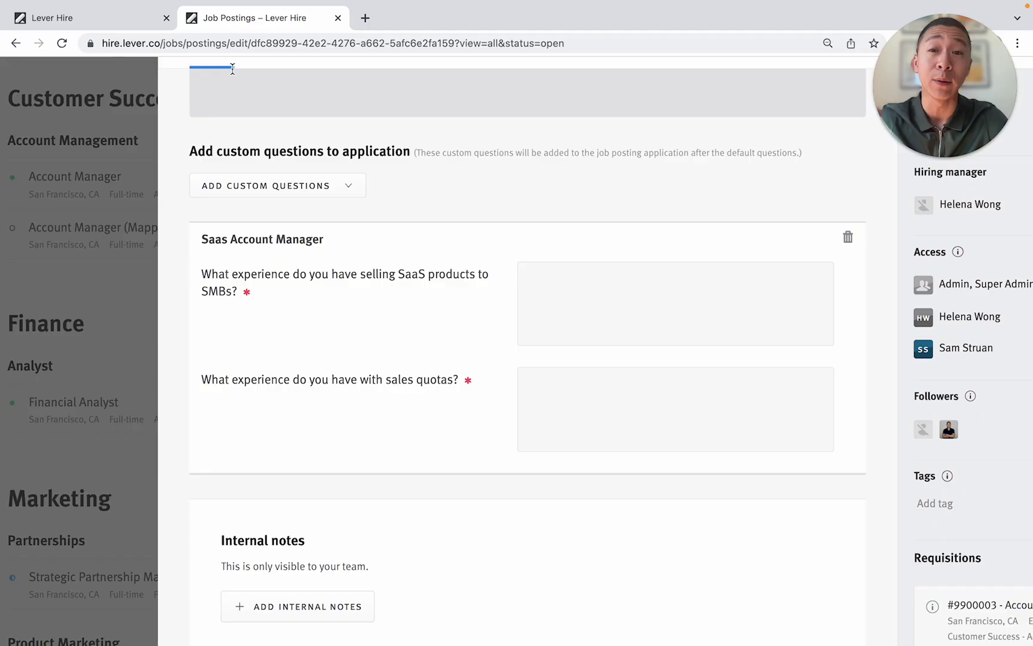
- Return to the Account Manager applicant list with its 9 new applicants
{"action": "left_click", "coordinate": [86, 17]}
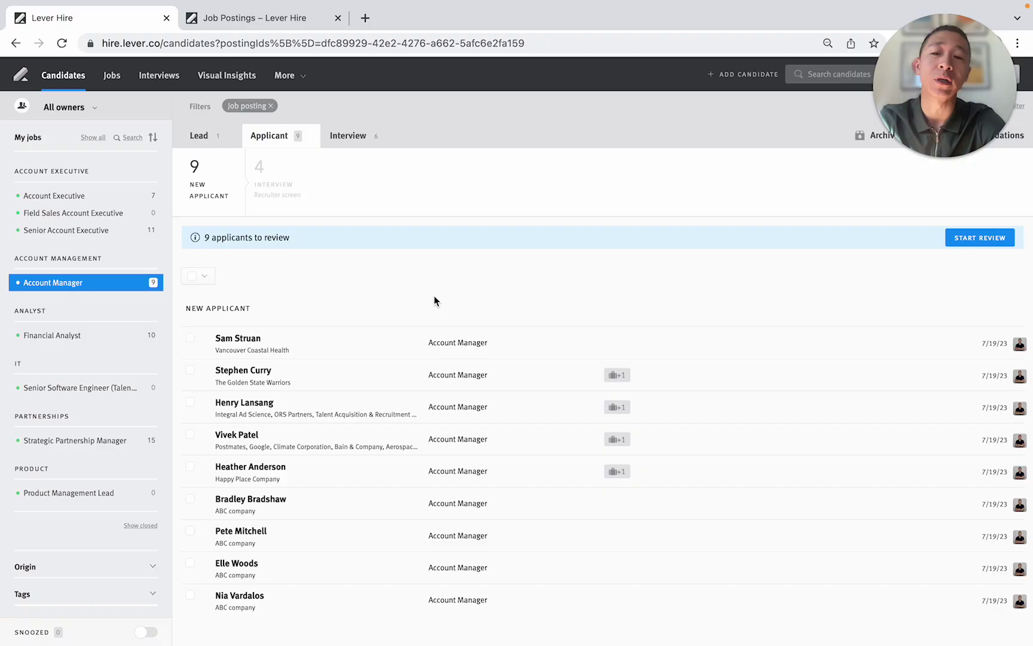
- Open the last applicant's profile and review their Saas Account Manager answers
{"action": "left_click", "coordinate": [261, 609]}
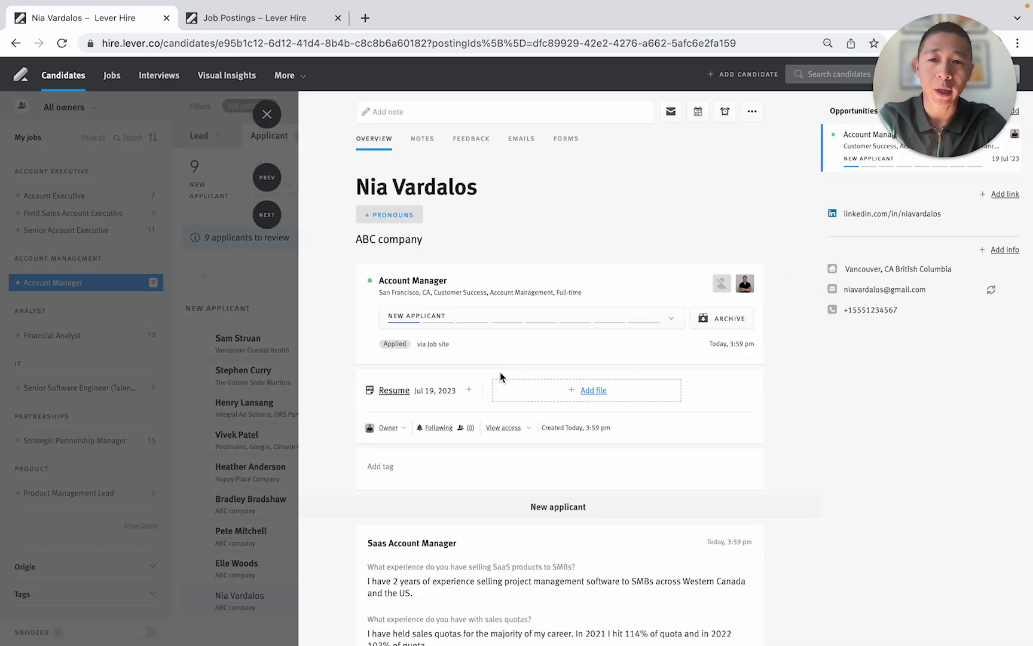
{"action": "scroll", "coordinate": [617, 404], "scroll_direction": "down", "scroll_amount": 4}
{"action": "scroll", "coordinate": [617, 404], "scroll_direction": "up", "scroll_amount": 4}
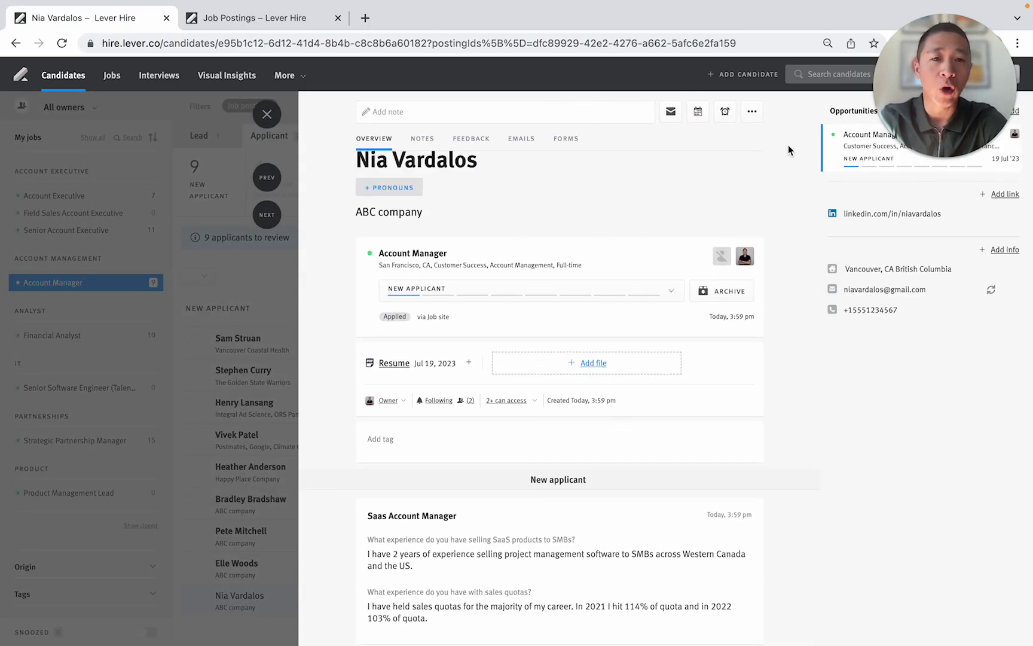
{"action": "scroll", "coordinate": [326, 325], "scroll_direction": "down", "scroll_amount": 3}
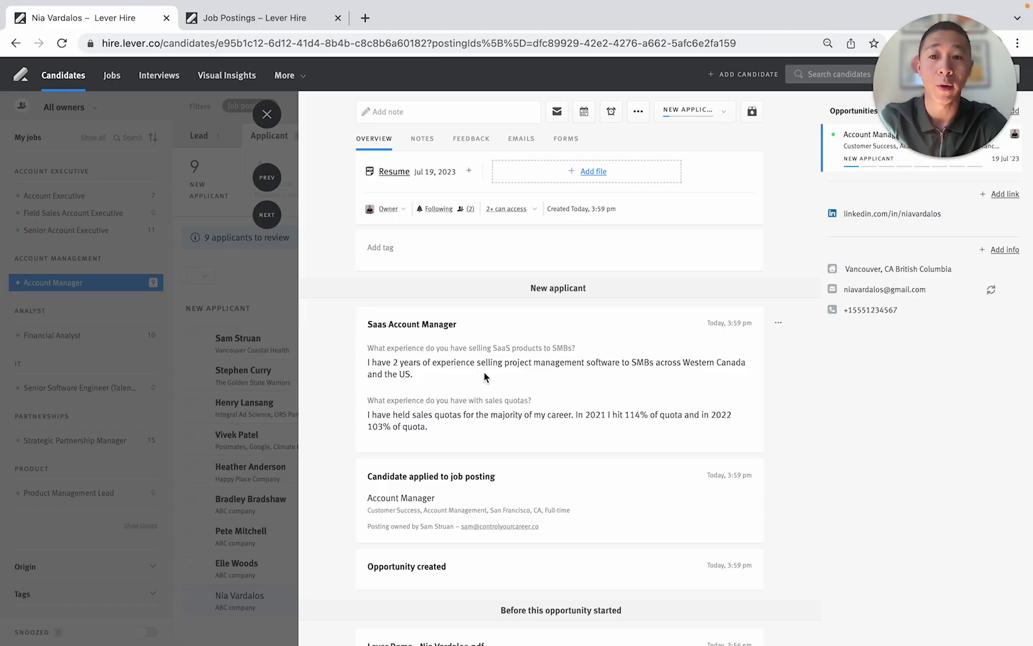
{"action": "scroll", "coordinate": [484, 376], "scroll_direction": "down", "scroll_amount": 2}
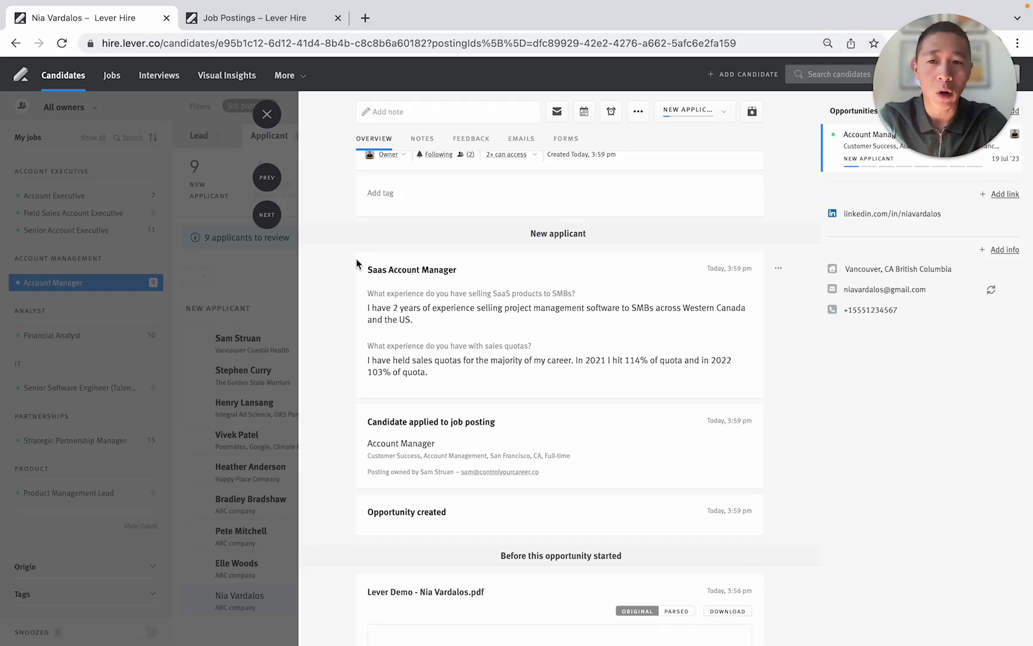
{"action": "left_click_drag", "start_coordinate": [359, 263], "coordinate": [744, 385]}
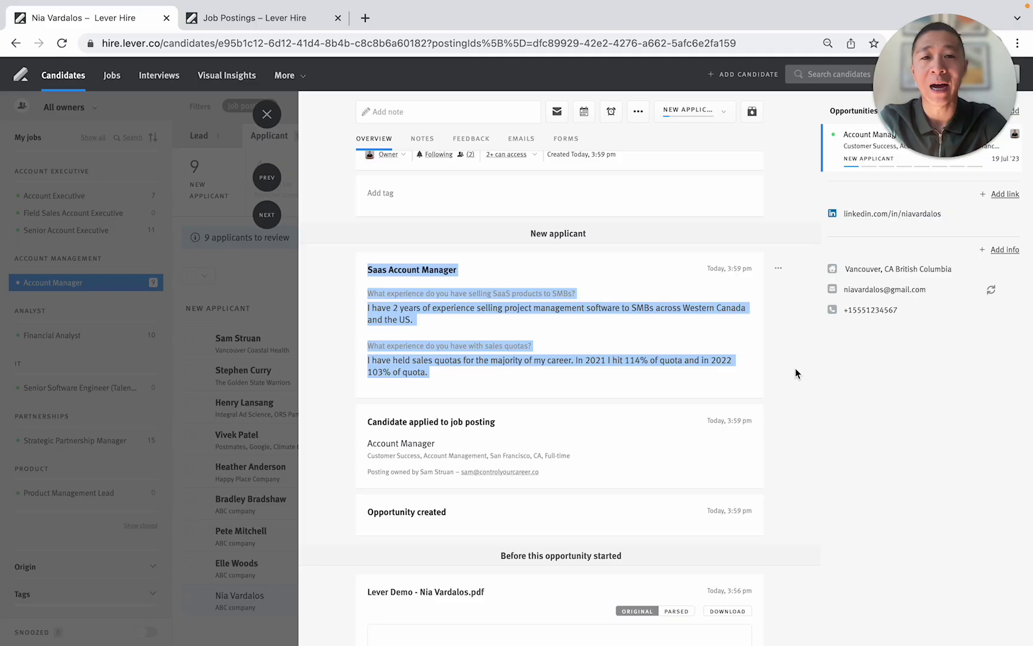
{"action": "scroll", "coordinate": [778, 383], "scroll_direction": "down", "scroll_amount": 8}
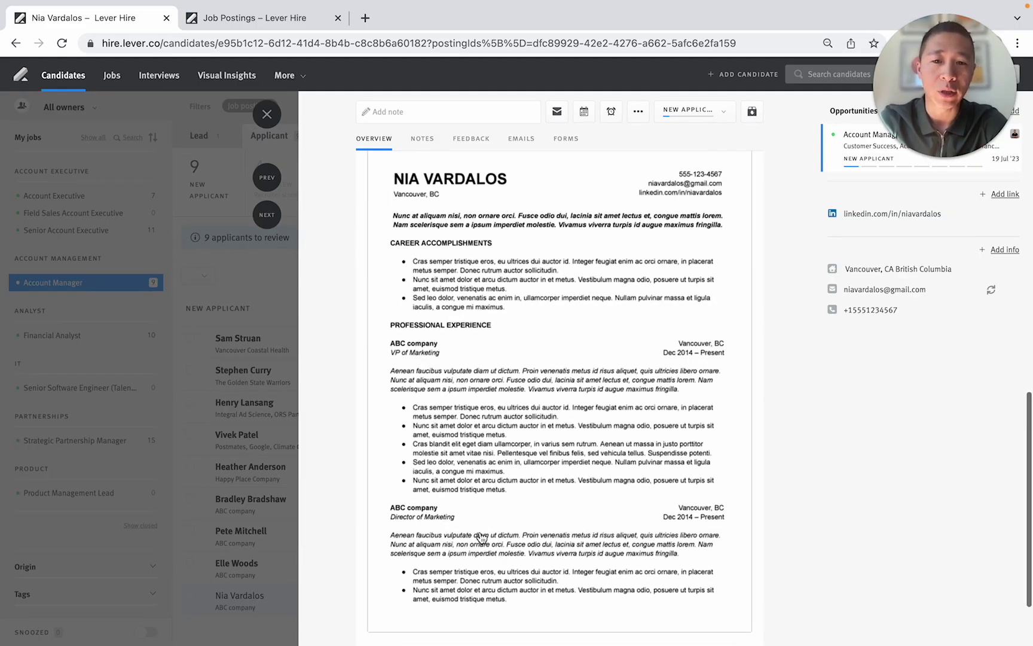
{"action": "scroll", "coordinate": [482, 538], "scroll_direction": "down", "scroll_amount": 1}
{"action": "scroll", "coordinate": [598, 374], "scroll_direction": "up", "scroll_amount": 8}
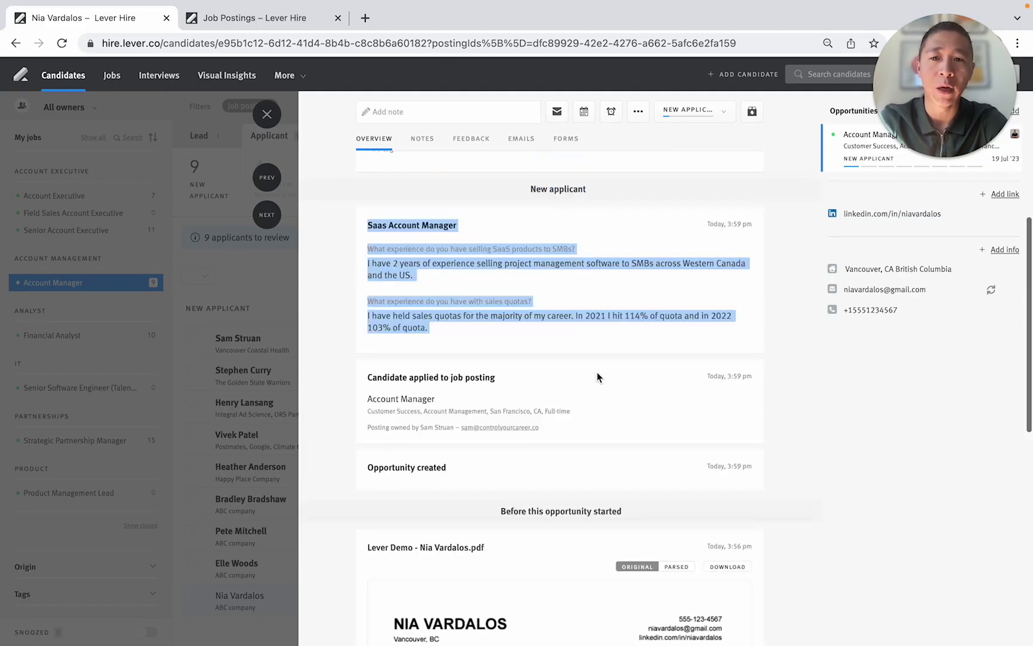
{"action": "left_click", "coordinate": [622, 330]}
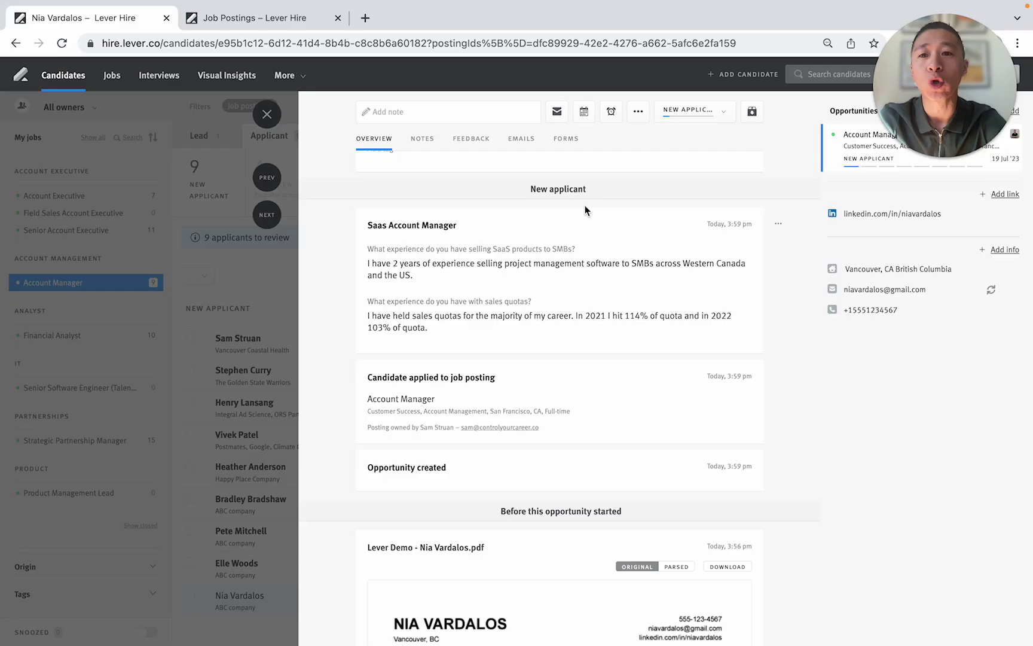
- Advance this applicant from New applicant to the Recruiter screen stage
{"action": "scroll", "coordinate": [625, 205], "scroll_direction": "up", "scroll_amount": 5}
{"action": "scroll", "coordinate": [655, 276], "scroll_direction": "down", "scroll_amount": 2}
{"action": "scroll", "coordinate": [655, 276], "scroll_direction": "down", "scroll_amount": 3}
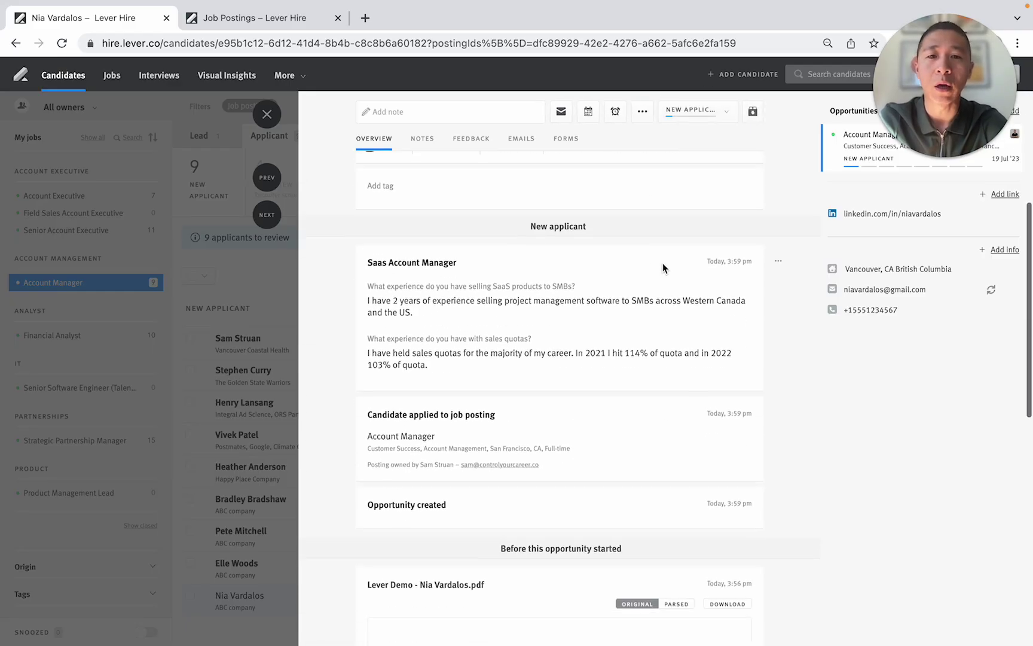
{"action": "left_click", "coordinate": [692, 115]}
{"action": "left_click", "coordinate": [717, 210]}
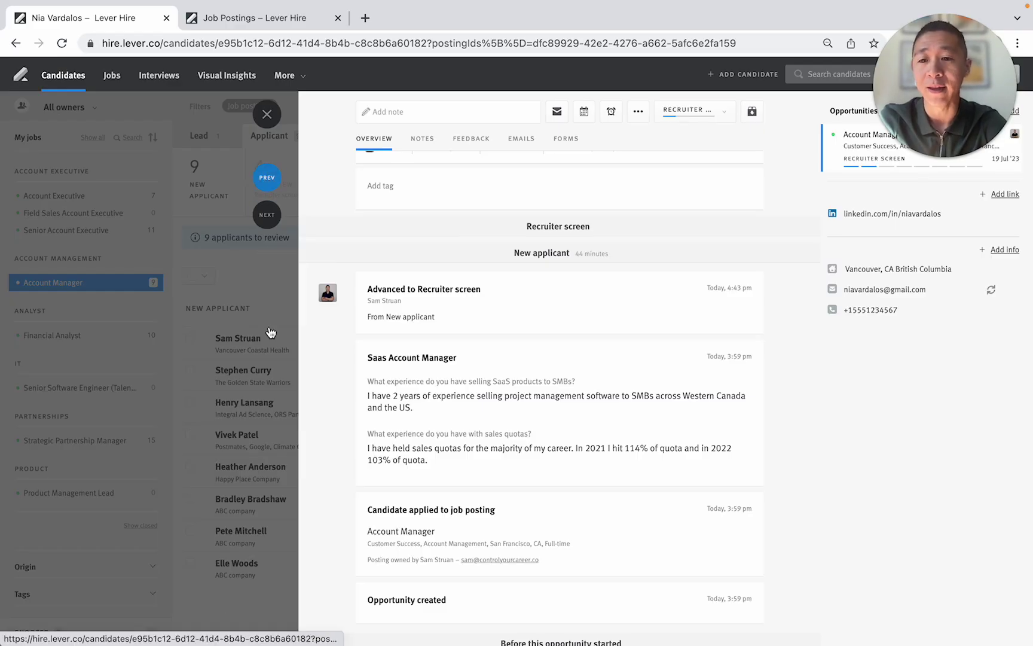
- Open the previous applicant and check their answers: 1 year selling SaaS to SMBs, Yes to quotas
{"action": "left_click", "coordinate": [267, 178]}
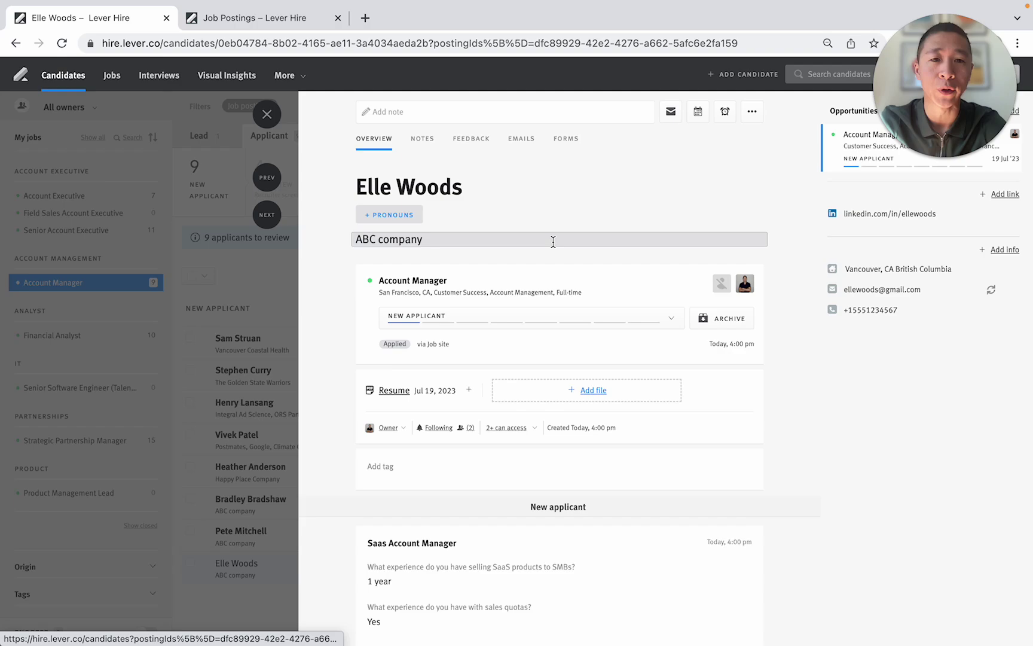
{"action": "scroll", "coordinate": [551, 240], "scroll_direction": "down", "scroll_amount": 5}
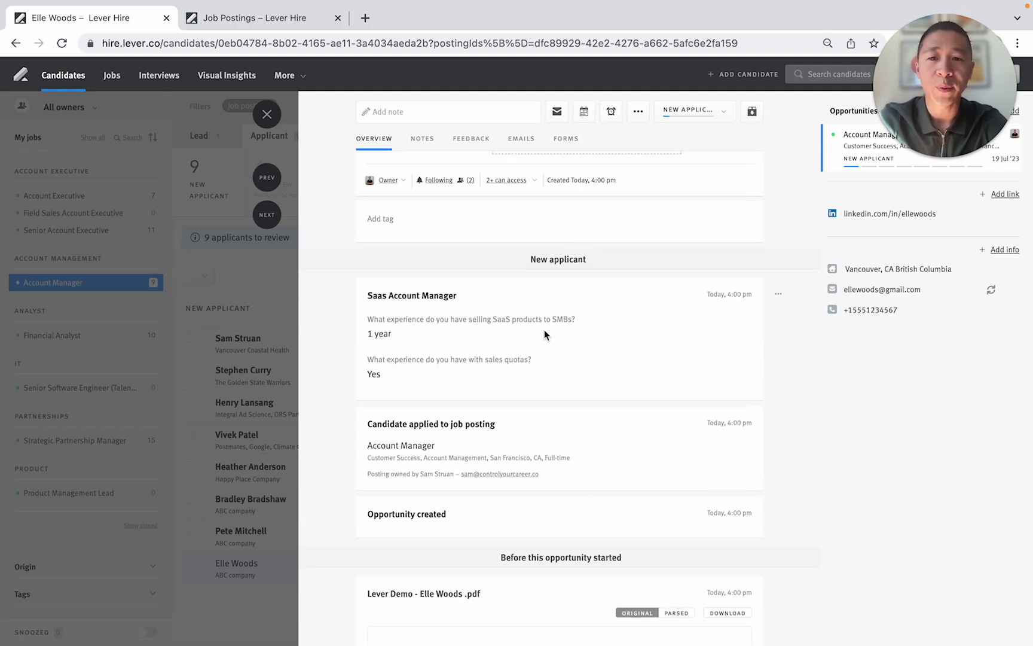
{"action": "left_click_drag", "start_coordinate": [430, 335], "coordinate": [486, 382]}
{"action": "double_click", "coordinate": [375, 372]}
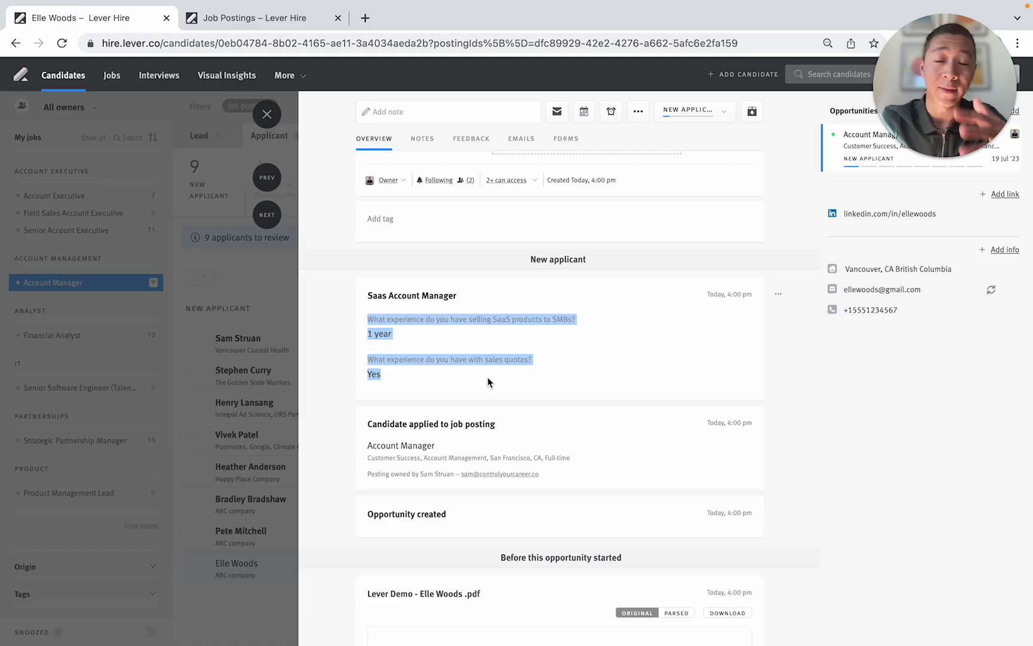
{"action": "left_click", "coordinate": [671, 328]}
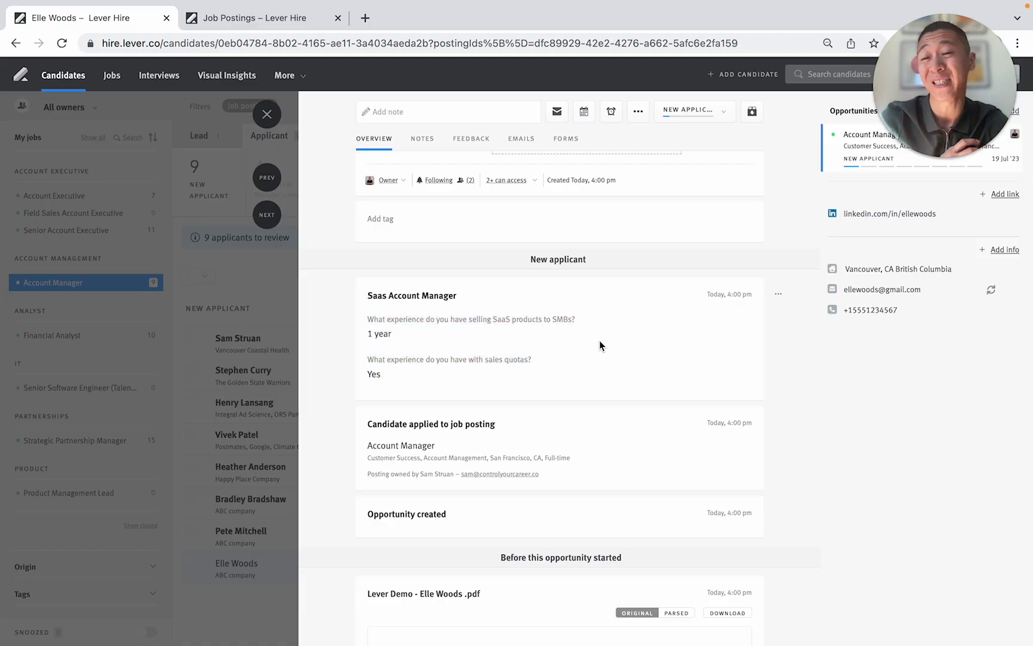
{"action": "mouse_move", "coordinate": [365, 312]}
{"action": "left_mouse_down"}
{"action": "mouse_move", "coordinate": [517, 378]}
{"action": "mouse_move", "coordinate": [367, 325]}
{"action": "left_mouse_up"}
{"action": "left_click", "coordinate": [582, 369]}
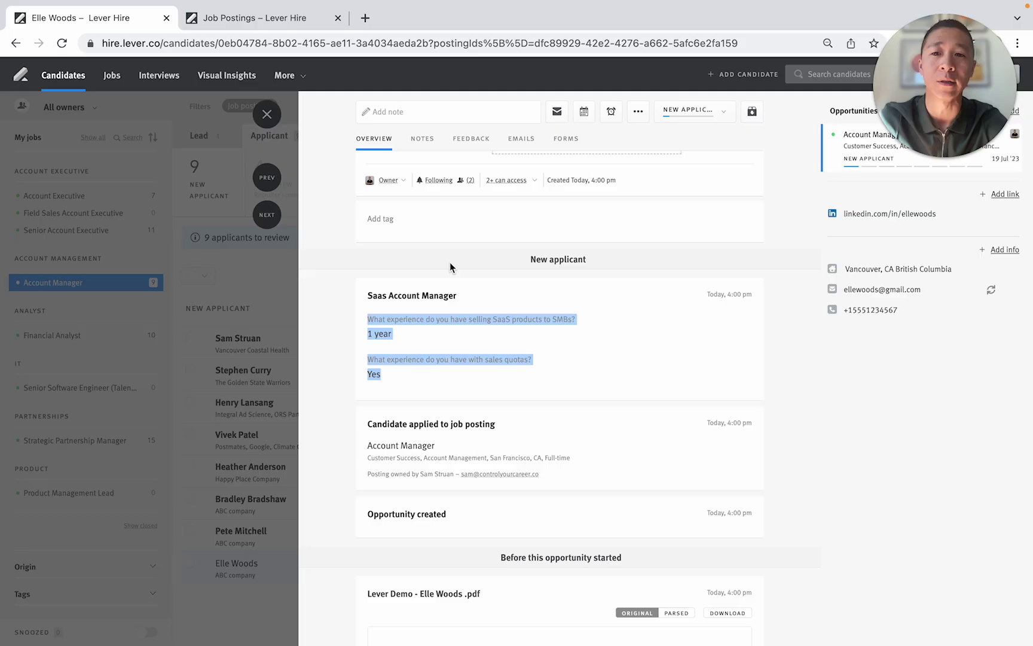
- Step back through two earlier applicants, reading the one whose SaaS-to-SMBs experience answer is 'none'
{"action": "left_click", "coordinate": [271, 186]}
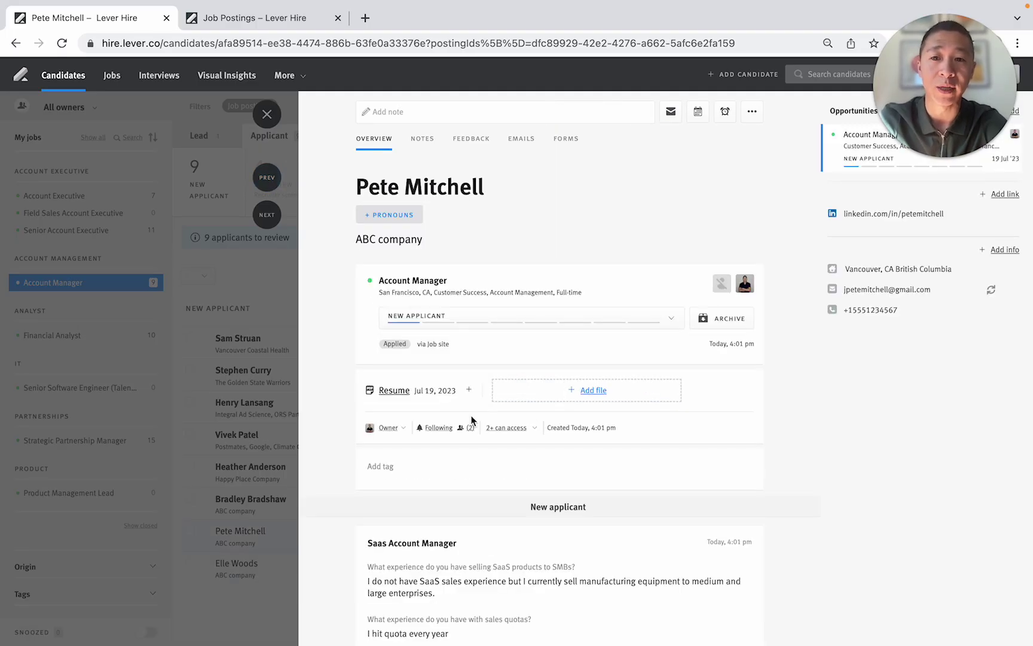
{"action": "scroll", "coordinate": [475, 424], "scroll_direction": "down", "scroll_amount": 3}
{"action": "scroll", "coordinate": [516, 285], "scroll_direction": "down", "scroll_amount": 2}
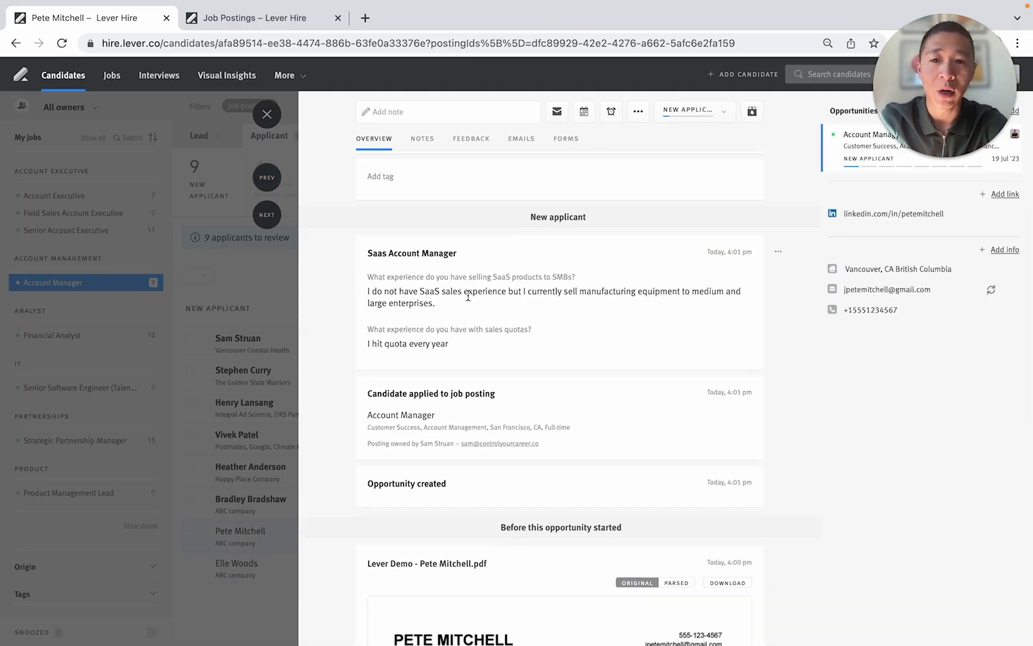
{"action": "left_click", "coordinate": [266, 178]}
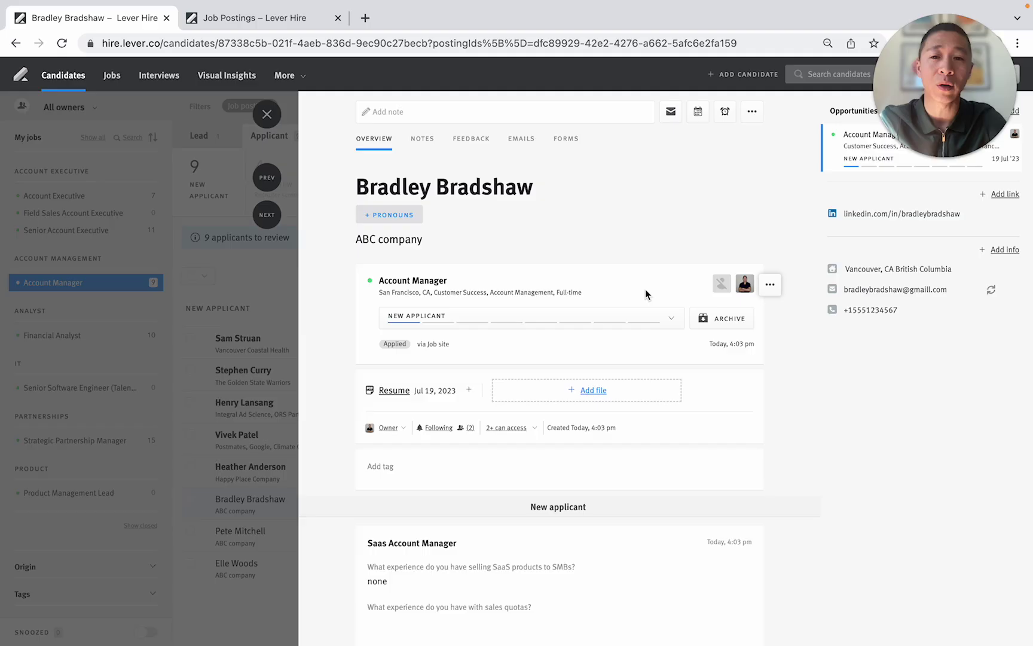
- Read the current applicant's custom answers, then check the previous applicant's answers
{"action": "scroll", "coordinate": [455, 334], "scroll_direction": "down", "scroll_amount": 1}
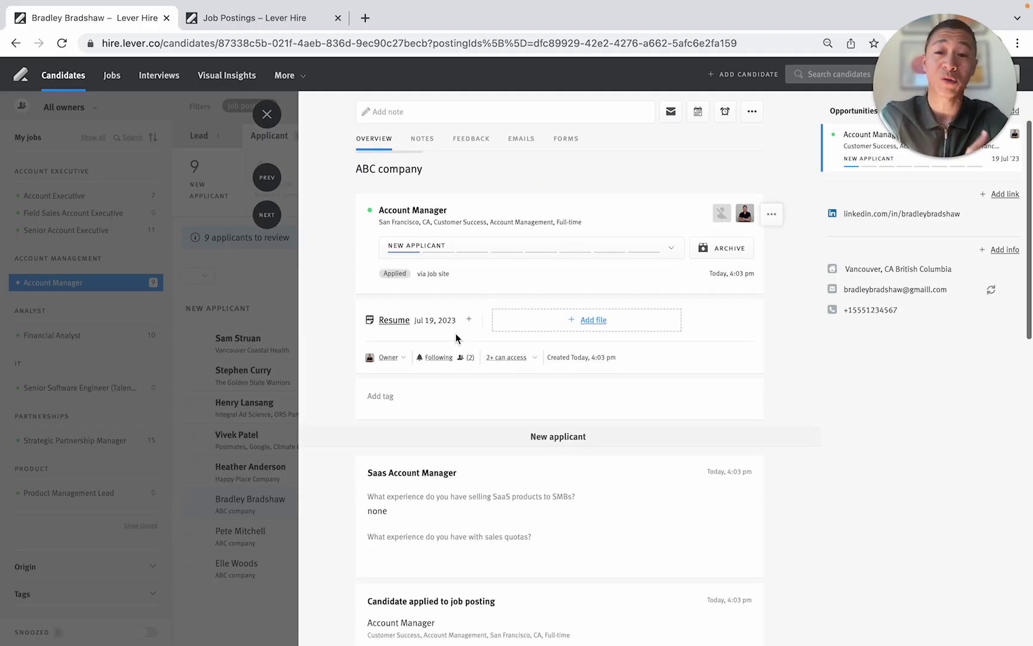
{"action": "scroll", "coordinate": [347, 339], "scroll_direction": "down", "scroll_amount": 3}
{"action": "scroll", "coordinate": [348, 339], "scroll_direction": "down", "scroll_amount": 1}
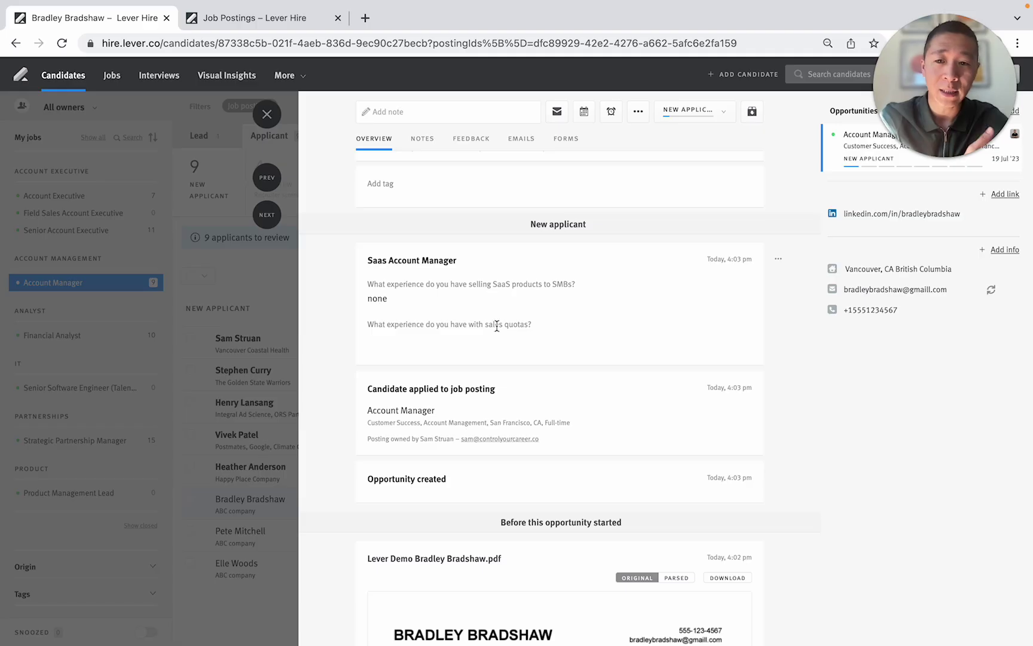
{"action": "left_click", "coordinate": [267, 177]}
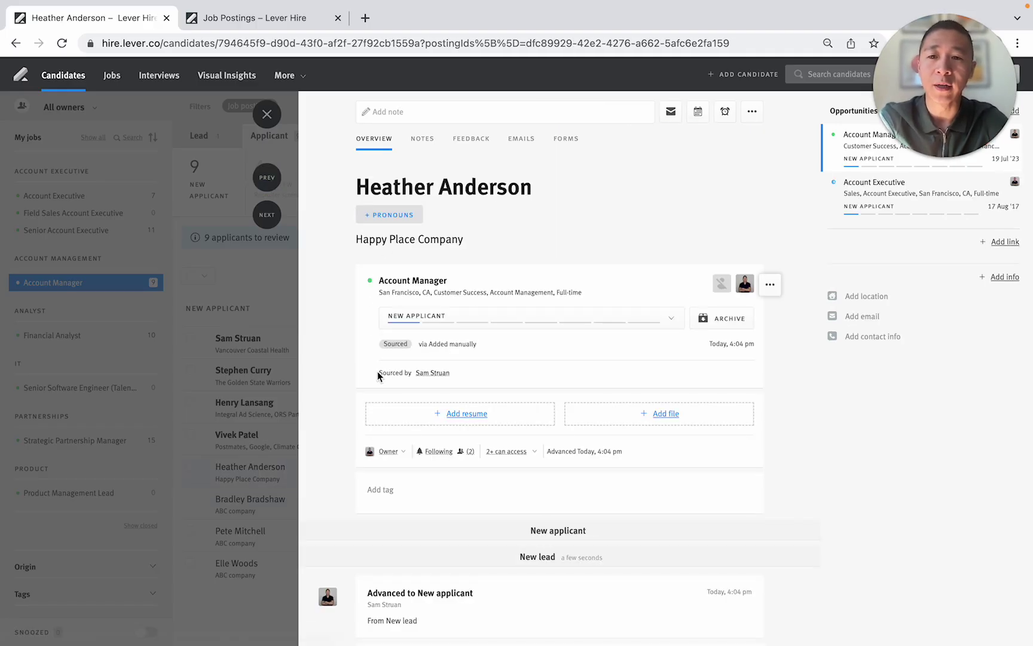
{"action": "scroll", "coordinate": [374, 376], "scroll_direction": "down", "scroll_amount": 5}
{"action": "scroll", "coordinate": [366, 393], "scroll_direction": "up", "scroll_amount": 5}
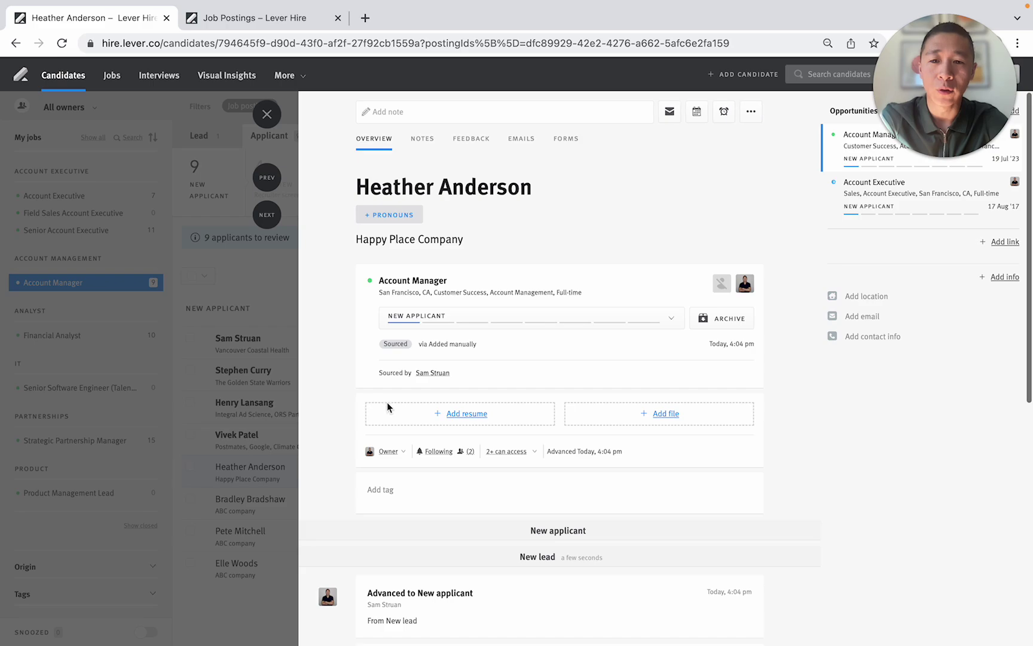
- Review the remaining earlier profiles back to the first applicant, who answered 'none' to both questions
{"action": "left_click", "coordinate": [268, 176]}
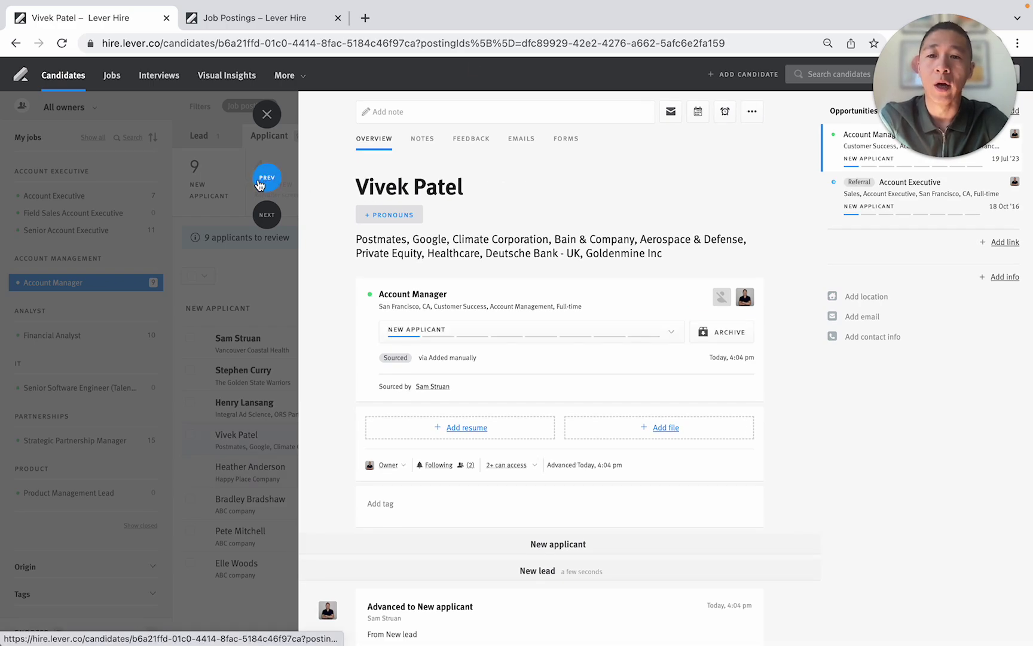
{"action": "left_click", "coordinate": [267, 177]}
{"action": "scroll", "coordinate": [365, 361], "scroll_direction": "down", "scroll_amount": 4}
{"action": "scroll", "coordinate": [364, 361], "scroll_direction": "down", "scroll_amount": 3}
{"action": "left_click", "coordinate": [267, 177]}
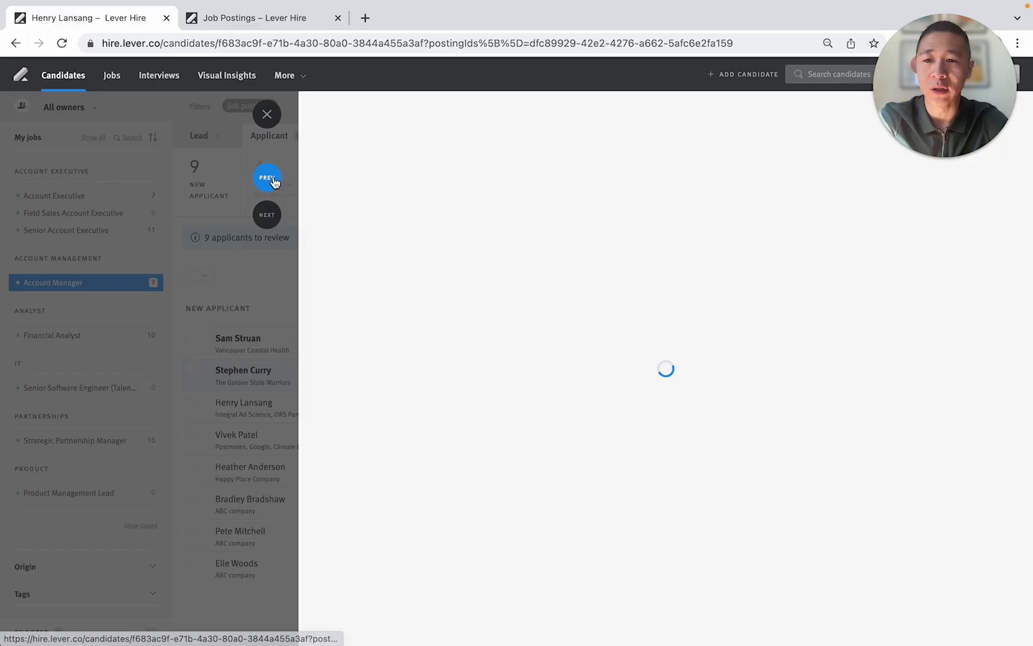
{"action": "scroll", "coordinate": [352, 233], "scroll_direction": "down", "scroll_amount": 2}
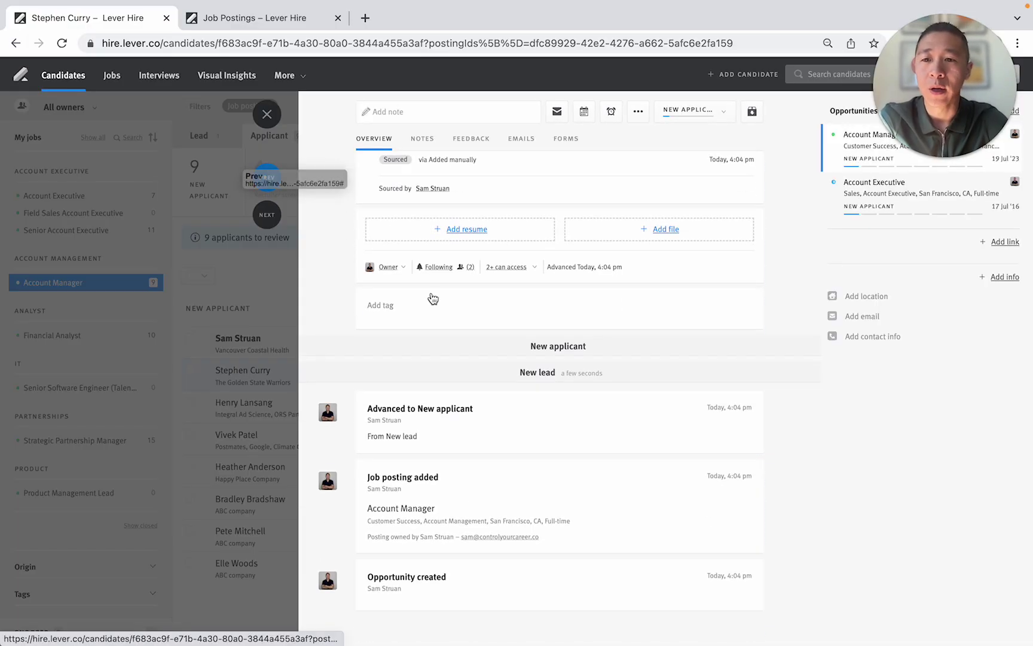
{"action": "scroll", "coordinate": [376, 379], "scroll_direction": "up", "scroll_amount": 3}
{"action": "scroll", "coordinate": [388, 327], "scroll_direction": "down", "scroll_amount": 5}
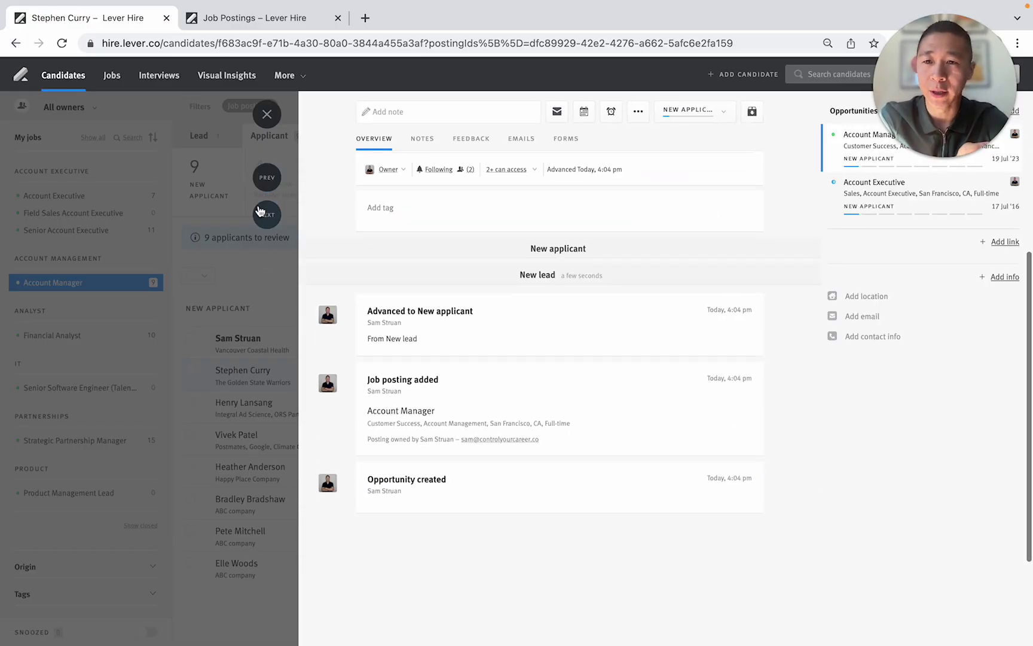
{"action": "left_click", "coordinate": [273, 181]}
{"action": "scroll", "coordinate": [410, 326], "scroll_direction": "down", "scroll_amount": 5}
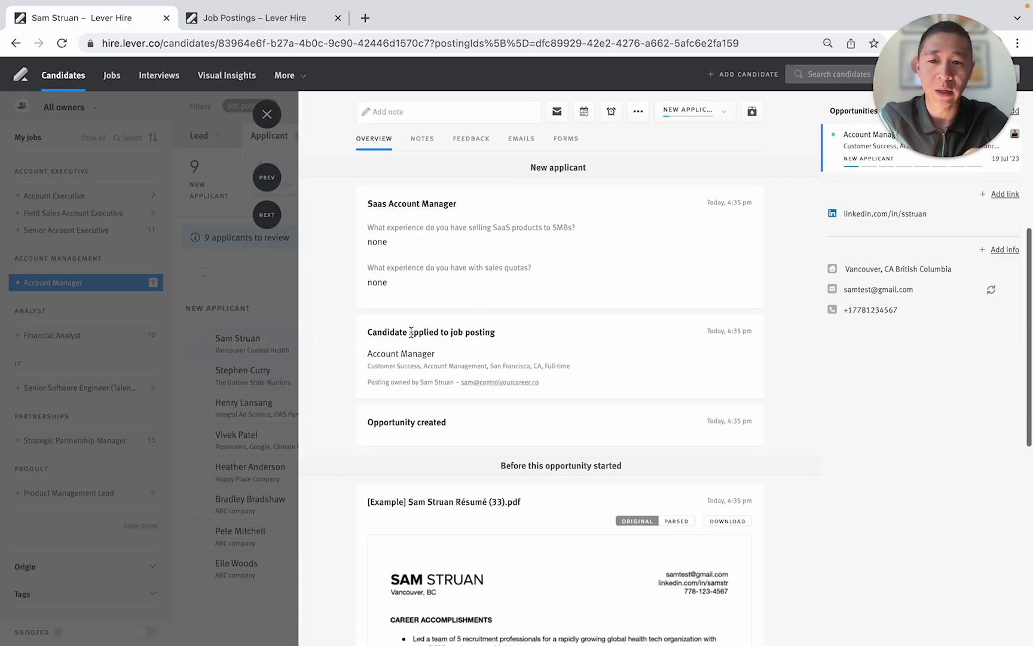
{"action": "scroll", "coordinate": [400, 315], "scroll_direction": "up", "scroll_amount": 2}
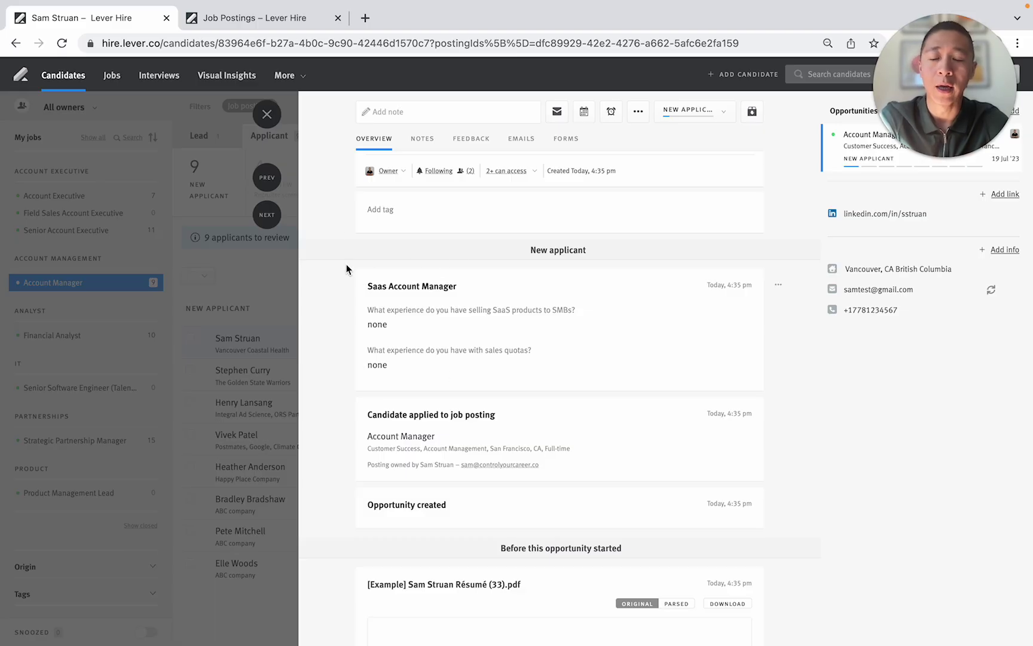
- Confirm the candidate now at Recruiter screen under Interview, then return to the 8 new applicants
{"action": "left_click", "coordinate": [267, 114]}
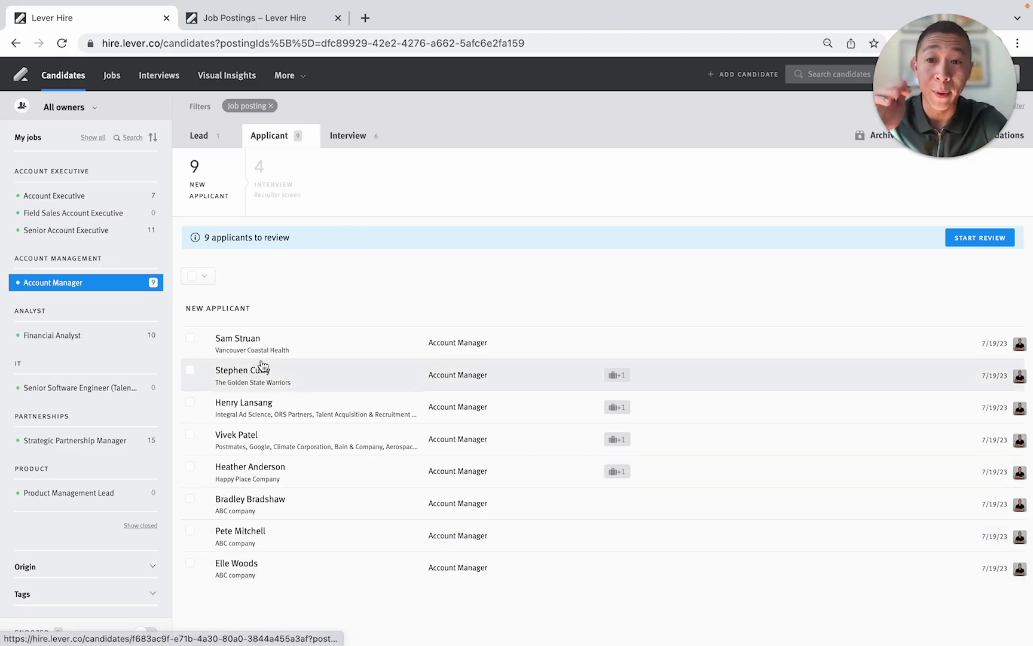
{"action": "left_click", "coordinate": [346, 143]}
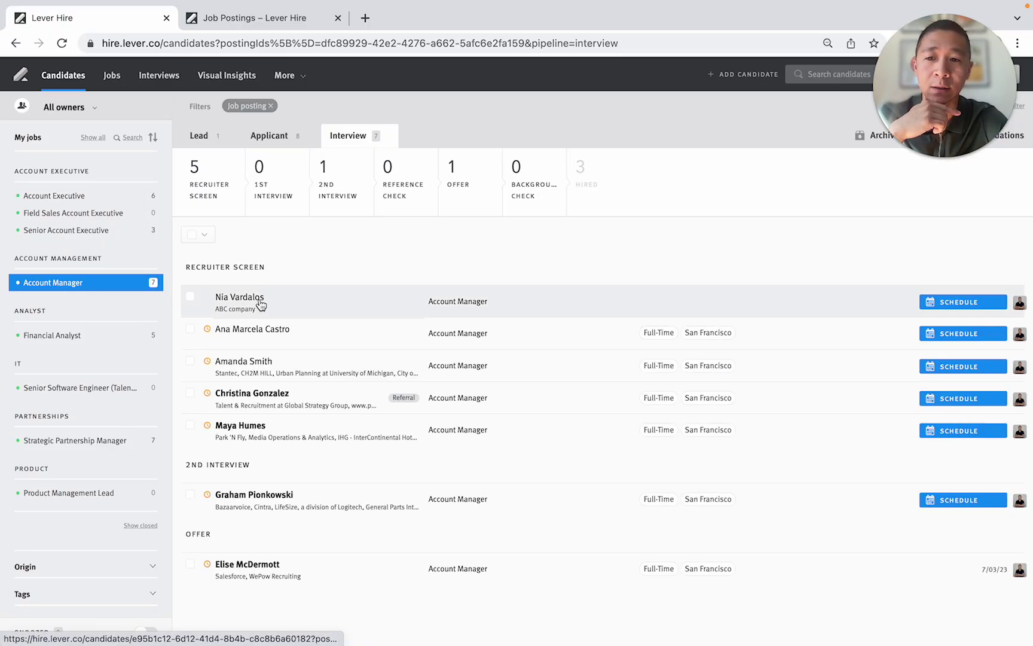
{"action": "left_click", "coordinate": [245, 299]}
{"action": "scroll", "coordinate": [436, 395], "scroll_direction": "down", "scroll_amount": 5}
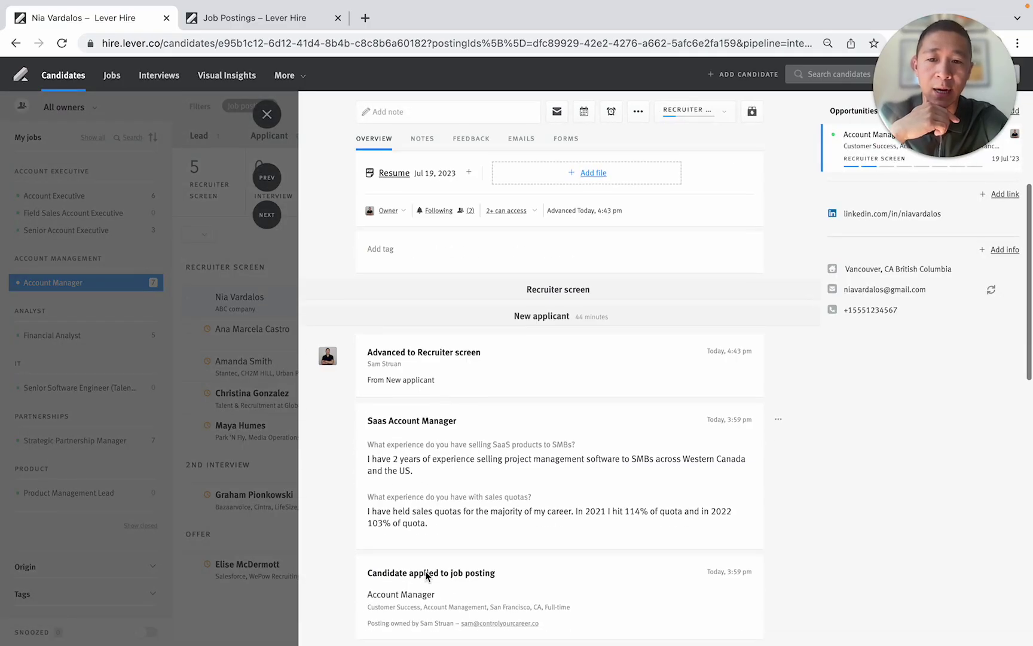
{"action": "left_click", "coordinate": [267, 114]}
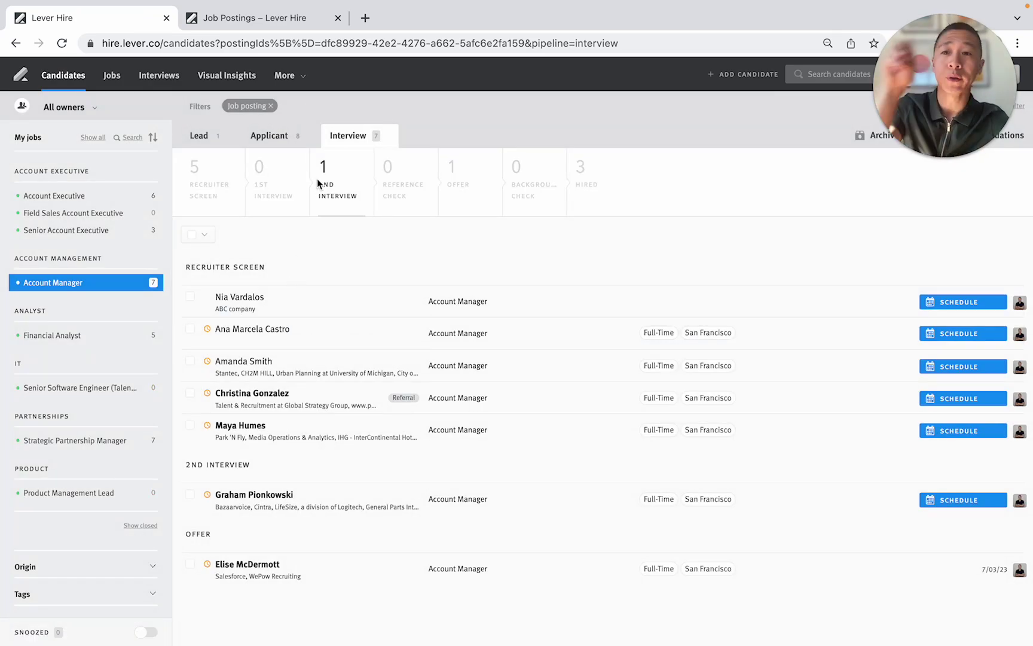
{"action": "left_click", "coordinate": [271, 134]}
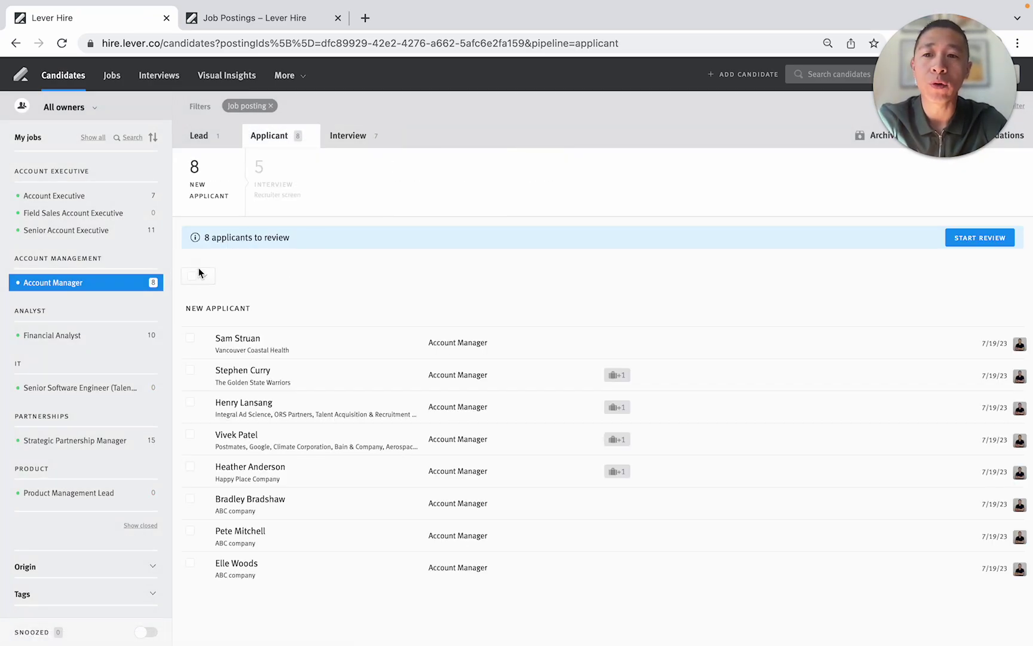
- Archive all 8 remaining new applicants as 'Under- qualified' with emails to candidates enabled
{"action": "left_click", "coordinate": [191, 276]}
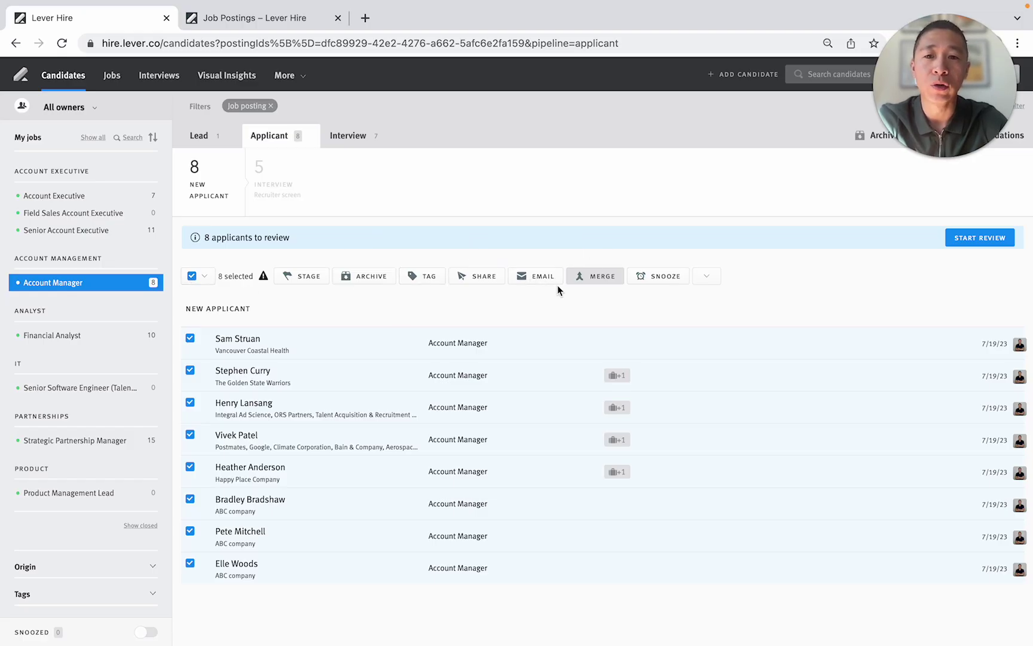
{"action": "left_click", "coordinate": [371, 275]}
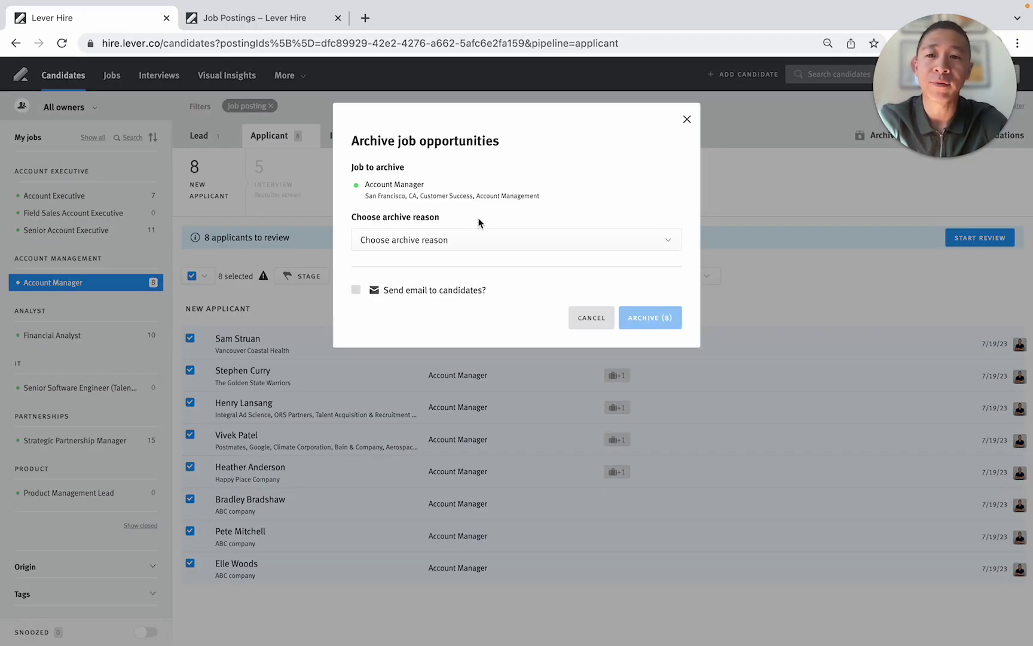
{"action": "left_click", "coordinate": [354, 292]}
{"action": "left_click", "coordinate": [450, 240]}
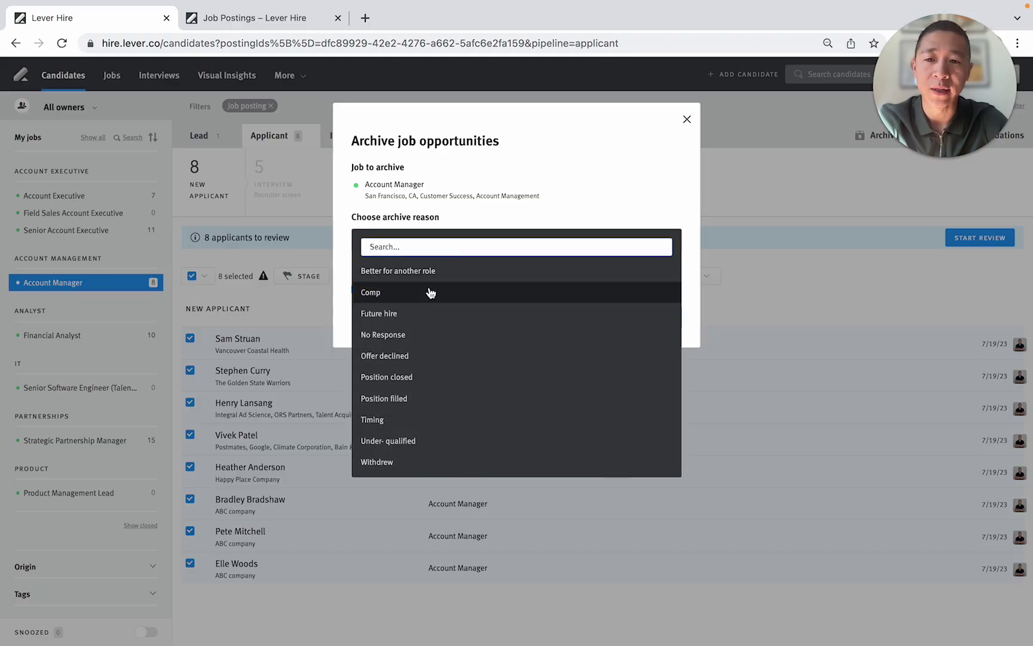
{"action": "left_click", "coordinate": [417, 441]}
- Preview the rejection email from the '[Reject] After Resume Review' template, then close the archive dialog without sending
{"action": "left_click", "coordinate": [632, 317]}
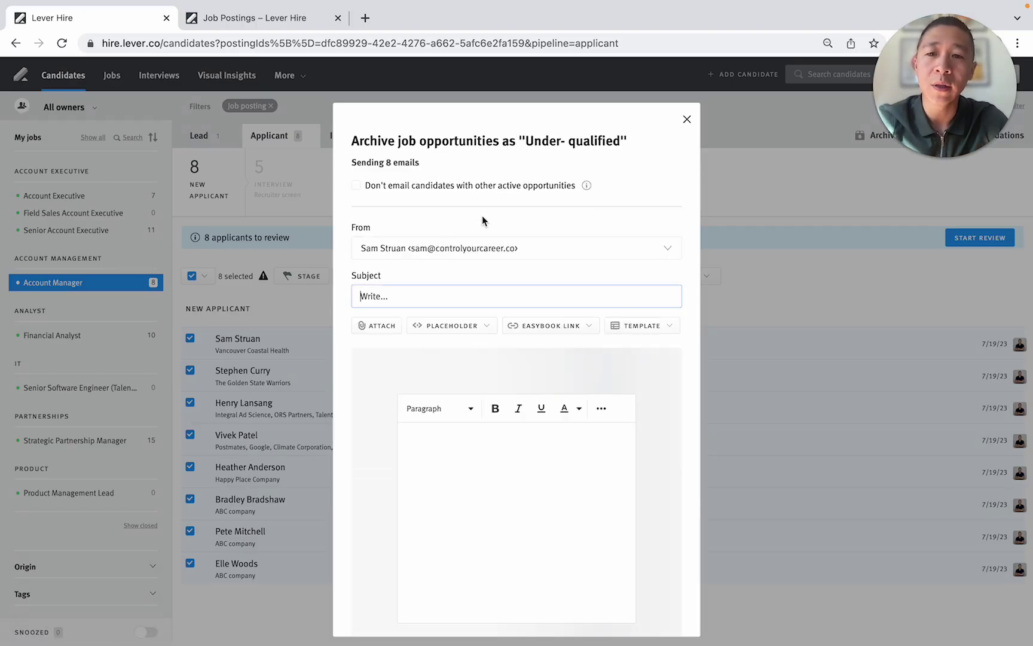
{"action": "left_click", "coordinate": [649, 328]}
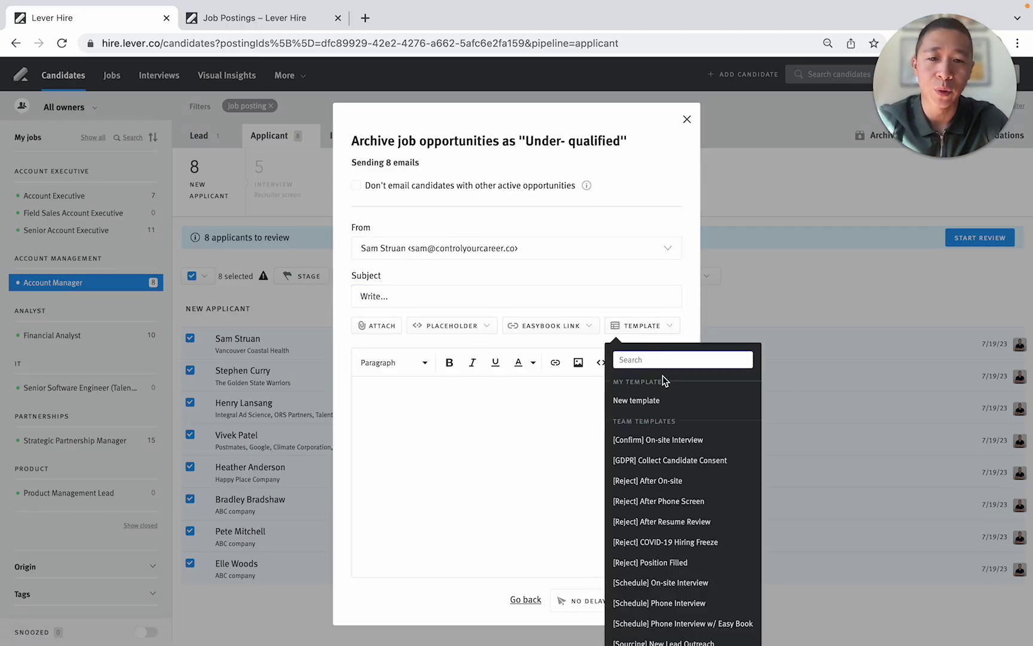
{"action": "left_click", "coordinate": [651, 523]}
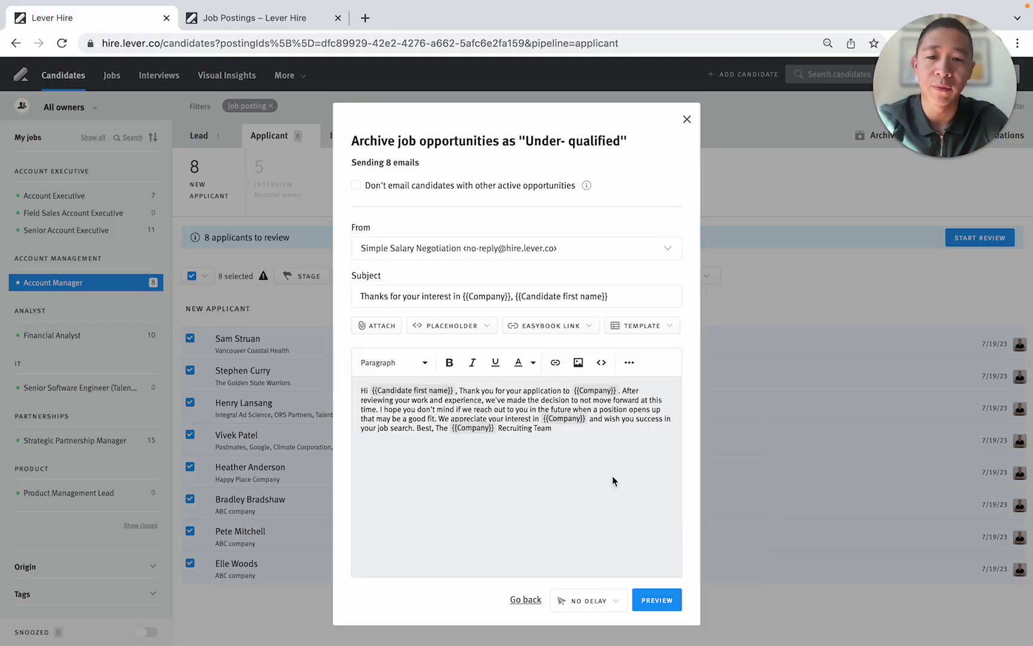
{"action": "left_click", "coordinate": [658, 599]}
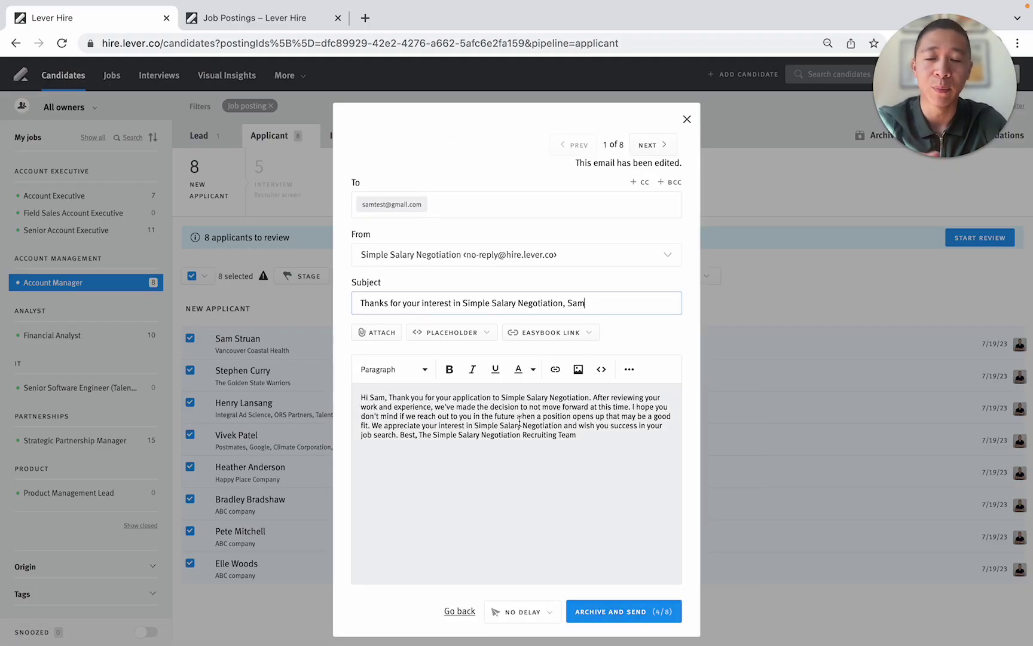
{"action": "left_click", "coordinate": [687, 119]}
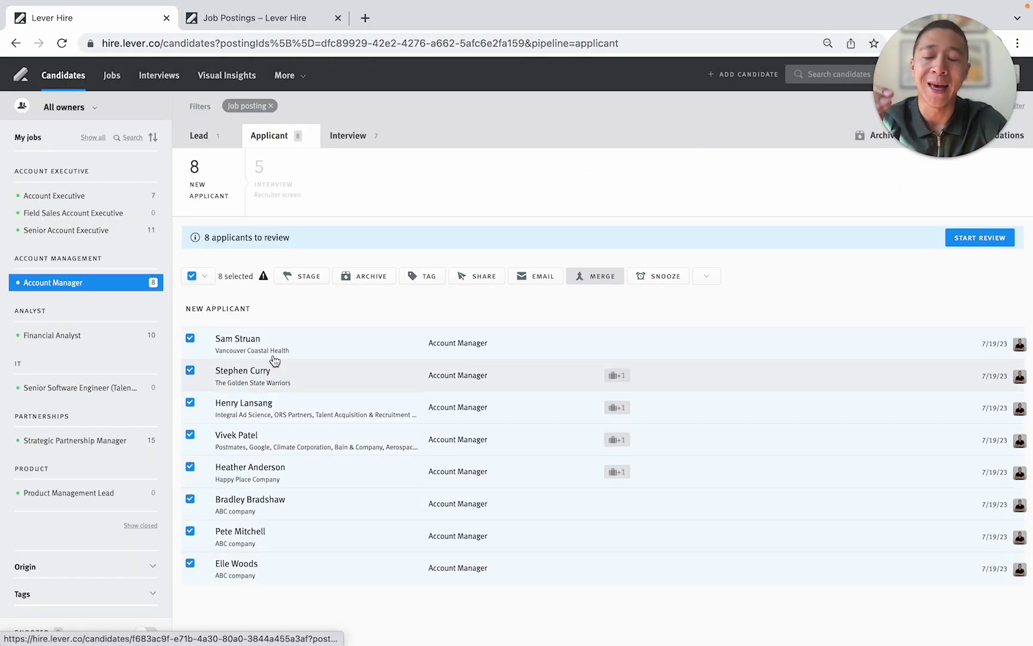